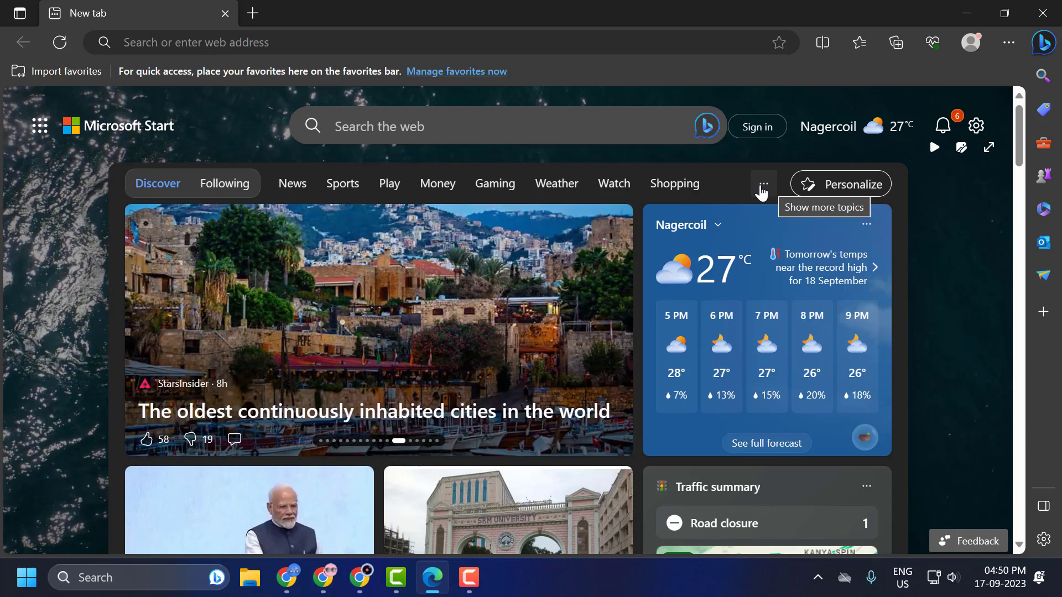
Reload the Microsoft Start new tab page twice, first with F5 and then the Refresh button
key("F5")
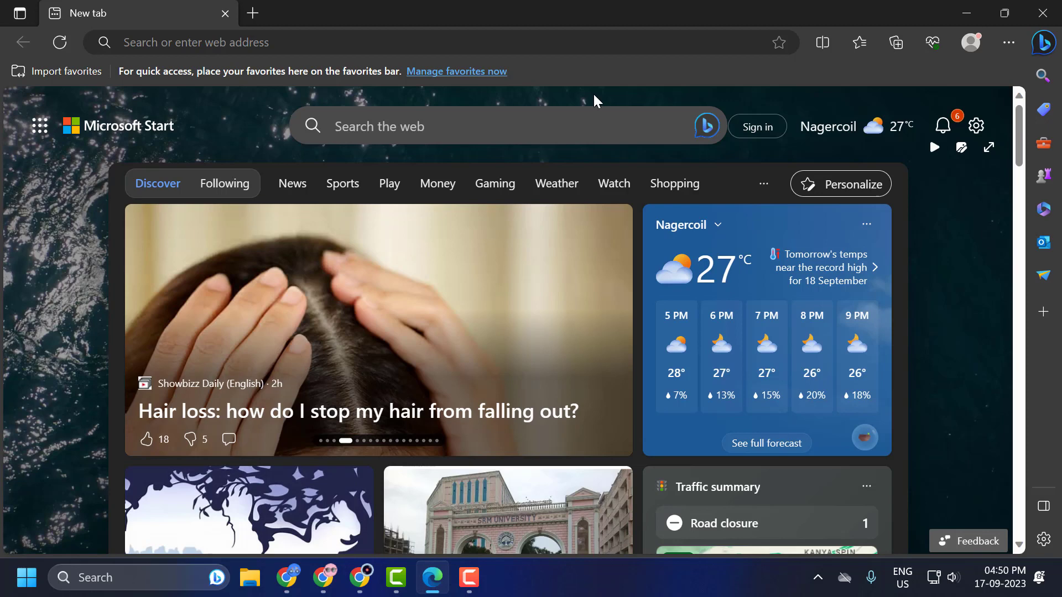
left_click(61, 45)
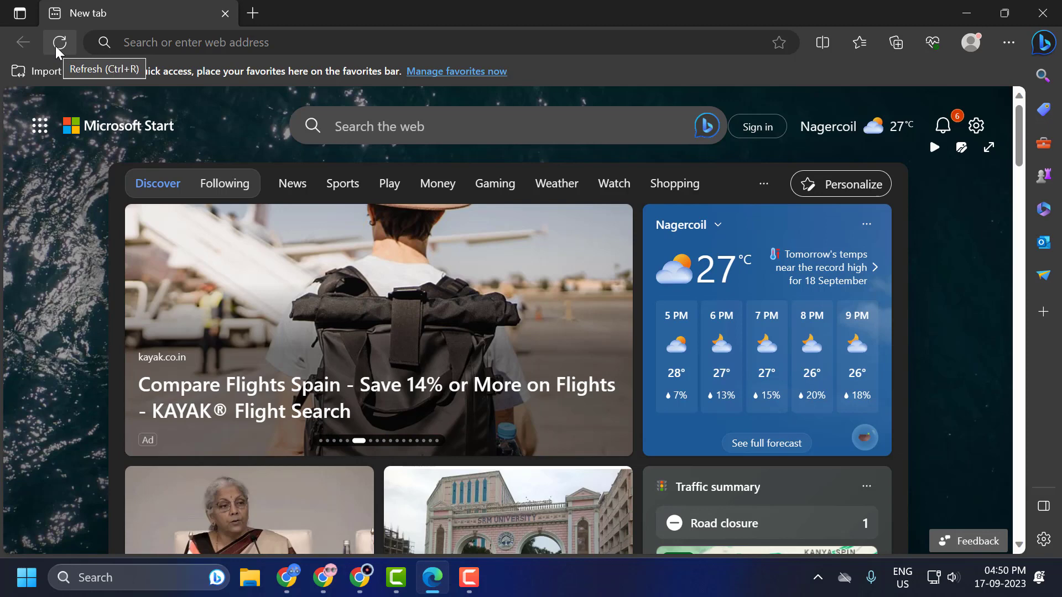
Refresh the new tab page once more and wait for the TCS, Infosys, Wipro hiring story to load
left_click(59, 42)
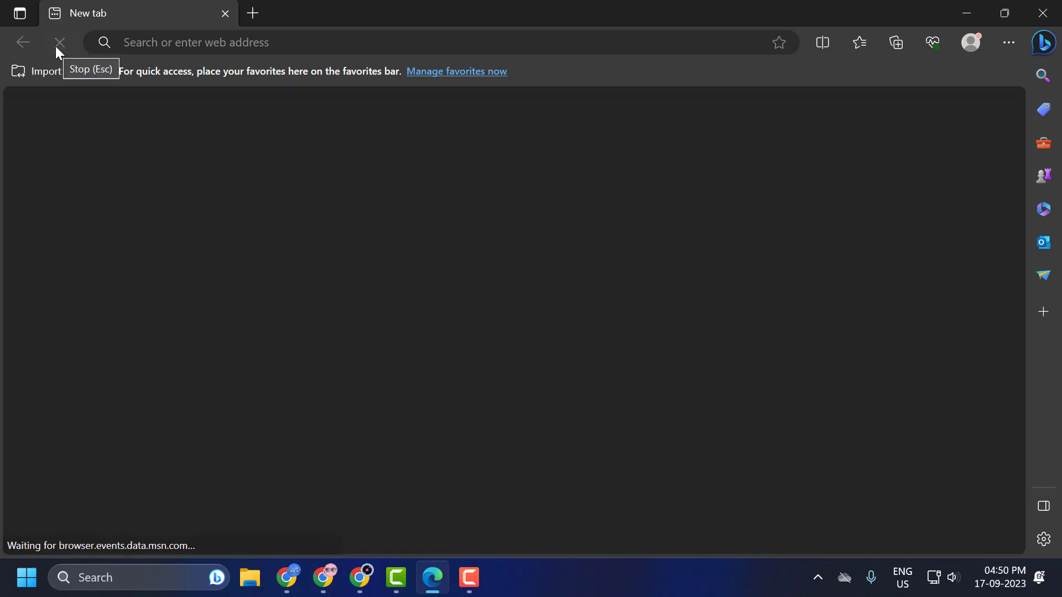